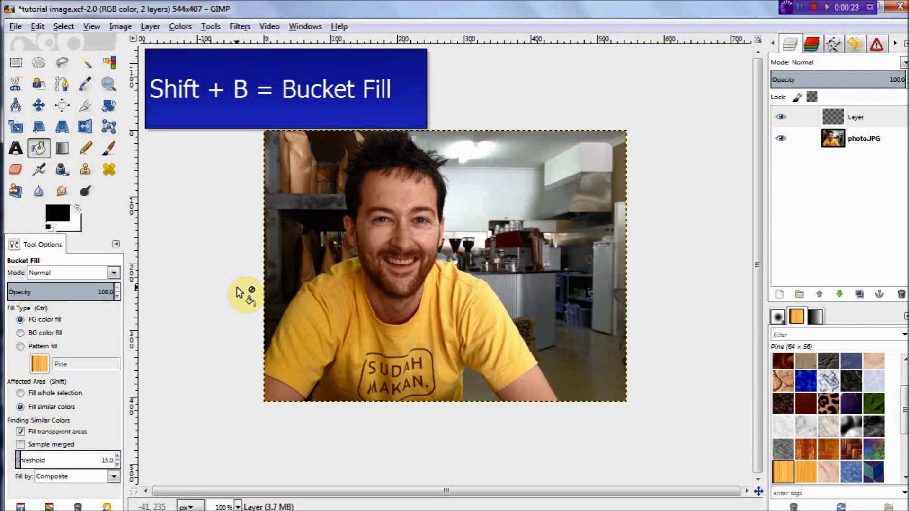
Step: Bucket-fill the empty top layer with solid black so it hides the photo
left_click(464, 225)
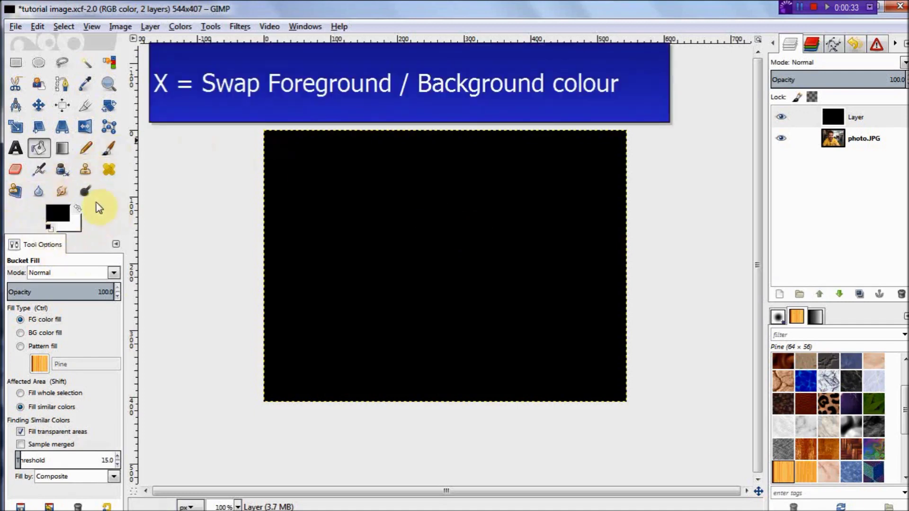
Step: Swap the foreground and background colours with X, back and forth
key("x")
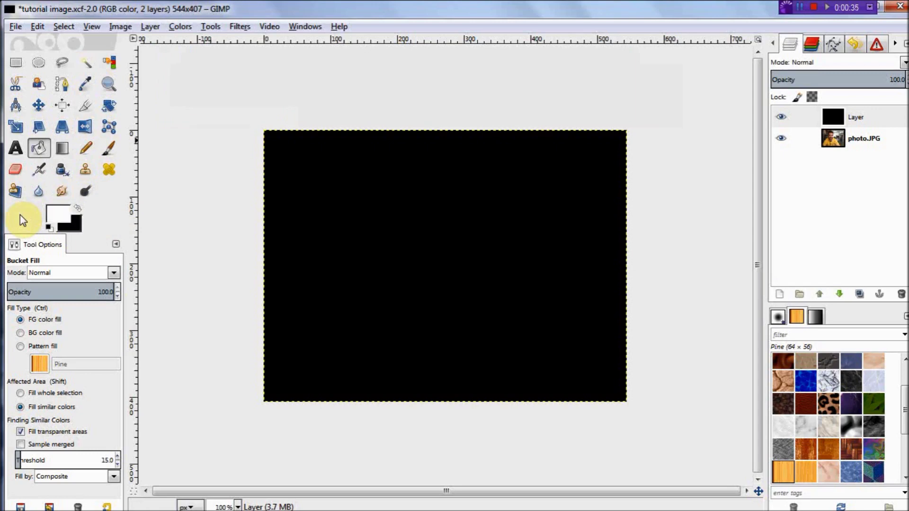
key("x")
key("x")
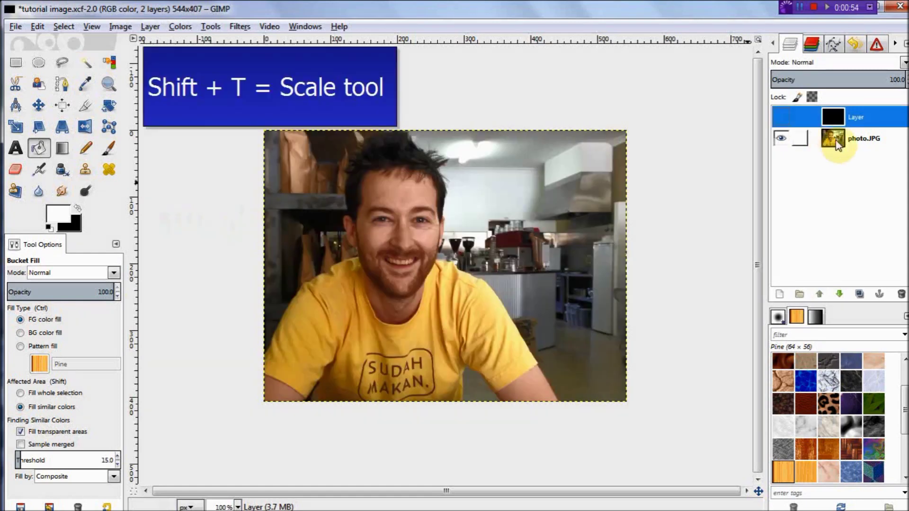
Step: Scale the photo.JPG layer down to about 470 × 352 over the black layer
left_click(836, 142)
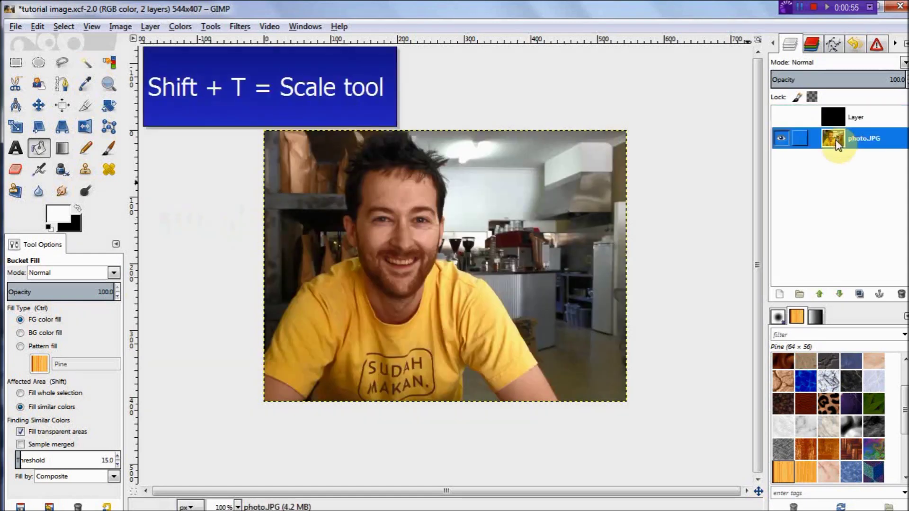
key("shift+t")
left_click(644, 203)
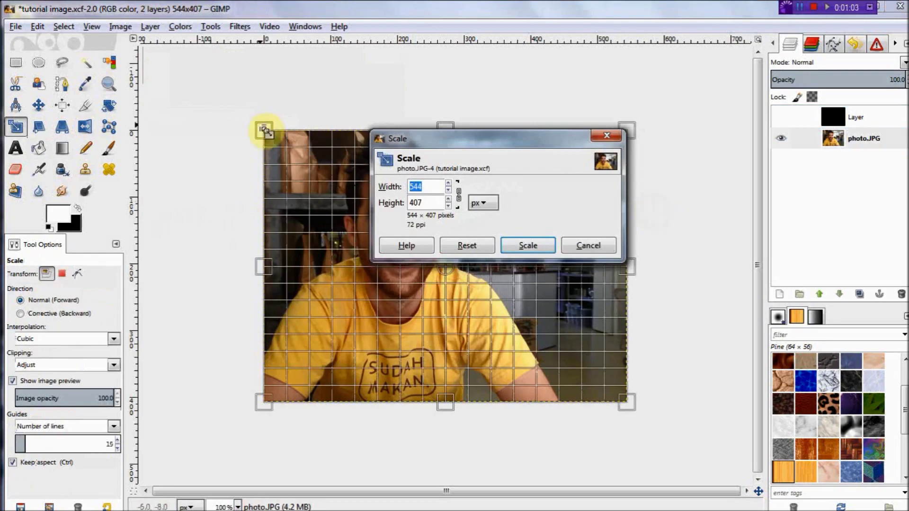
left_click_drag(264, 132, 320, 176)
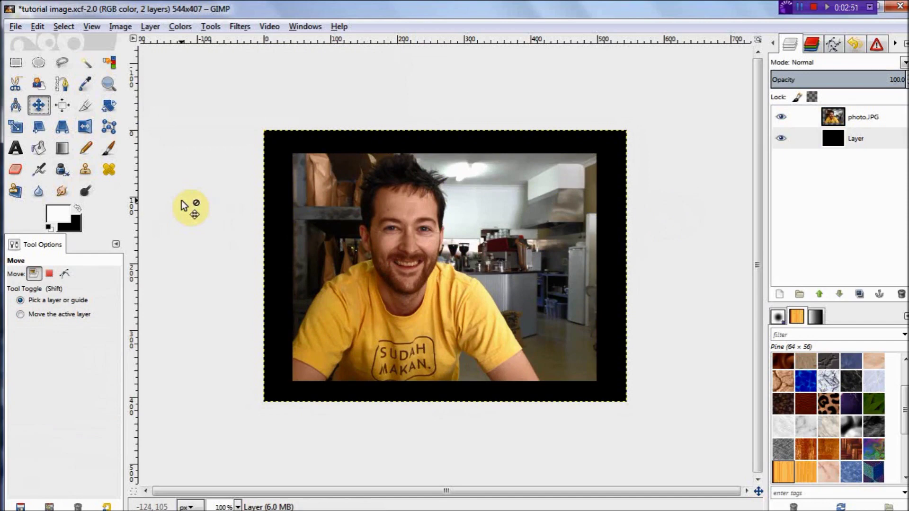
Step: Try a white brush stroke along the top border, undo it, and turn on Quick Mask
key("p")
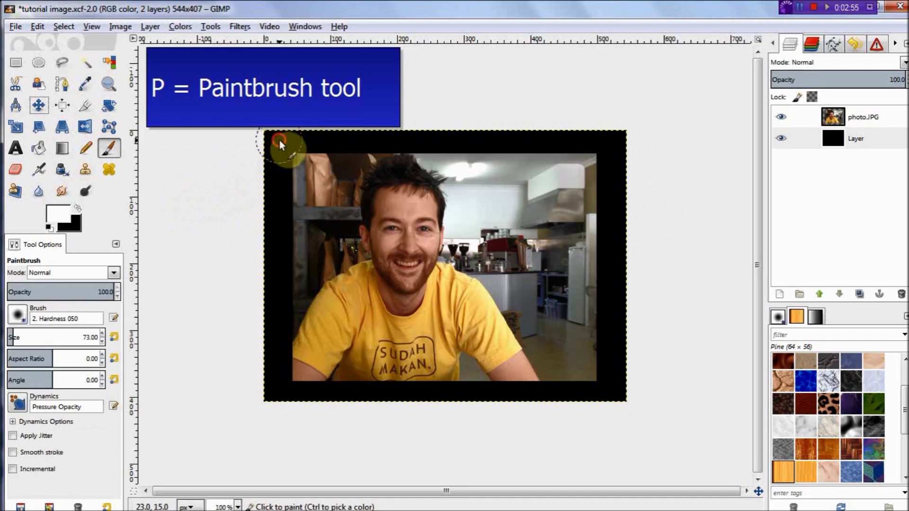
mouse_move(279, 140)
left_mouse_down()
mouse_move(616, 164)
mouse_move(615, 386)
mouse_move(364, 374)
mouse_move(274, 196)
mouse_move(267, 130)
left_mouse_up()
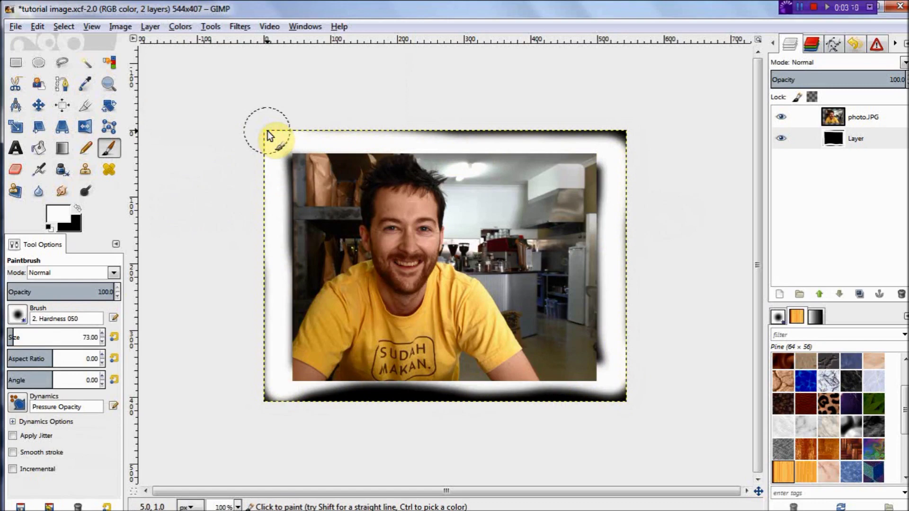
key("ctrl+z")
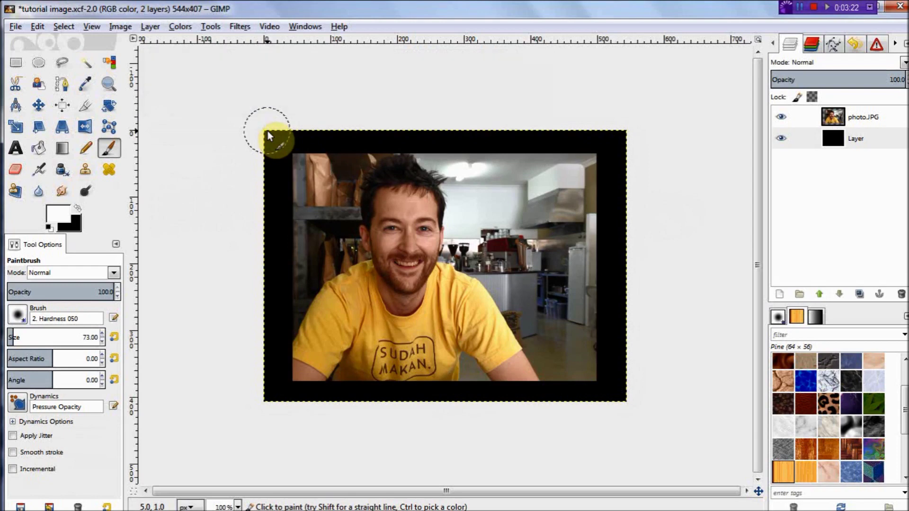
key("shift+q")
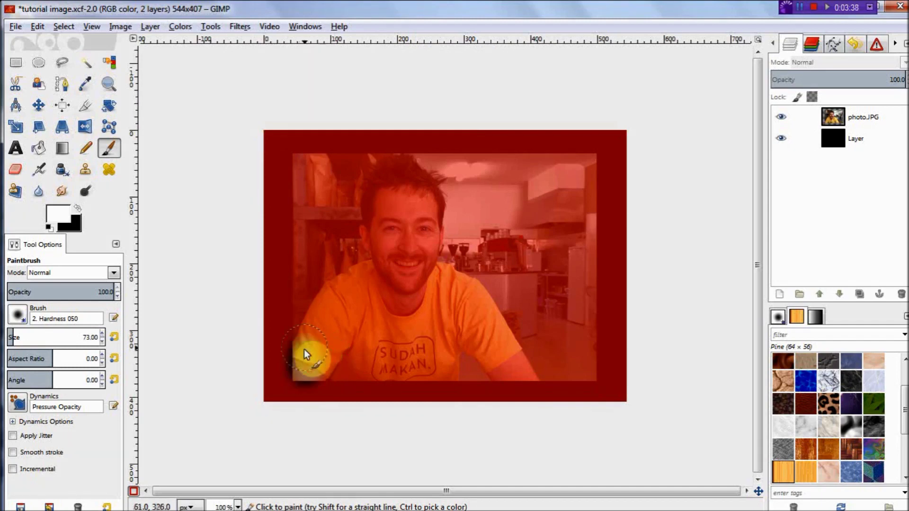
Step: Paint the mask tint off the man and convert the Quick Mask into a selection
mouse_move(303, 349)
left_mouse_down()
mouse_move(338, 295)
mouse_move(384, 249)
mouse_move(384, 181)
mouse_move(412, 189)
mouse_move(423, 235)
mouse_move(421, 197)
mouse_move(409, 194)
mouse_move(346, 343)
mouse_move(365, 364)
mouse_move(439, 368)
mouse_move(458, 340)
mouse_move(517, 369)
mouse_move(477, 309)
mouse_move(423, 296)
mouse_move(427, 309)
mouse_move(422, 246)
mouse_move(405, 343)
mouse_move(413, 362)
mouse_move(436, 359)
left_mouse_up()
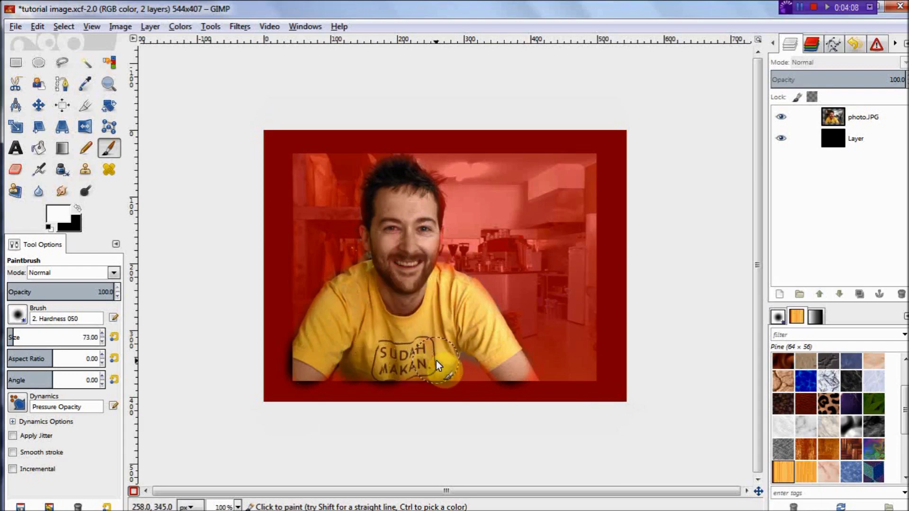
key("shift+q")
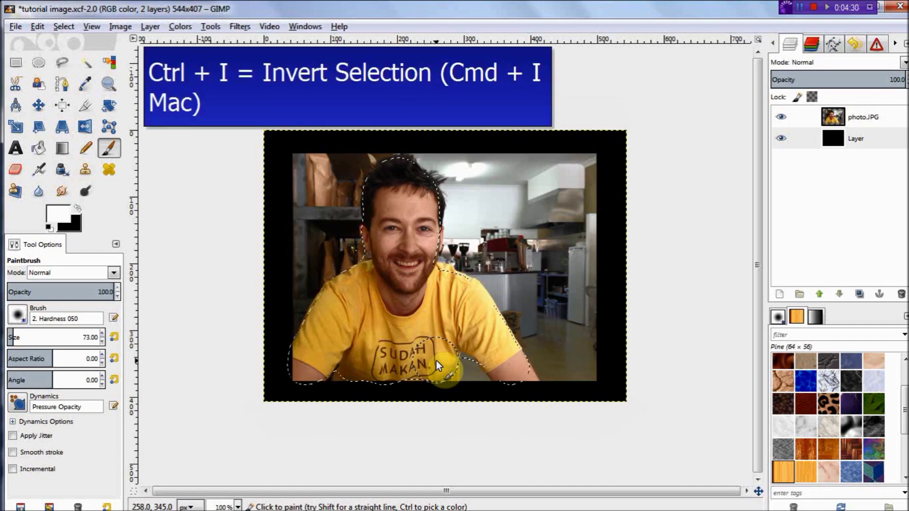
Step: Invert the selection so the background around the man is selected
key("ctrl")
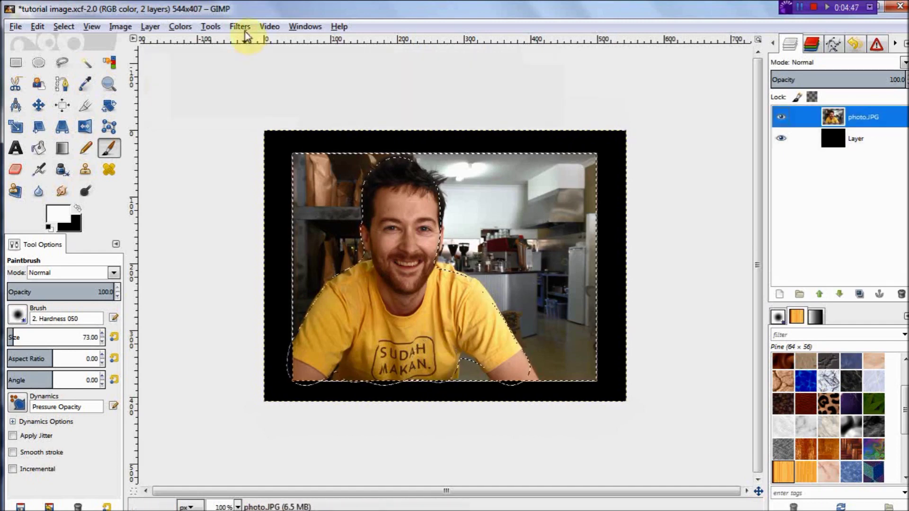
Step: Apply Gaussian Blur to the background, repeat it with Ctrl+F, and open export settings
left_click(240, 26)
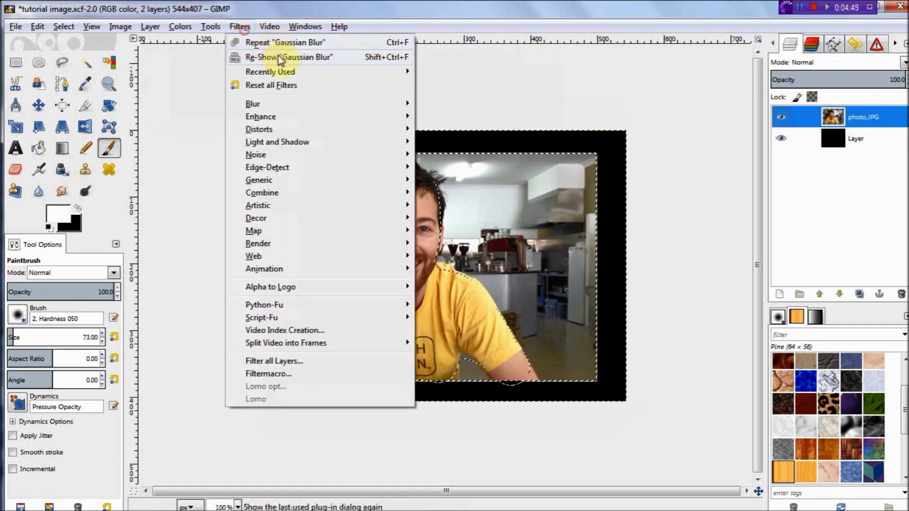
mouse_move(402, 104)
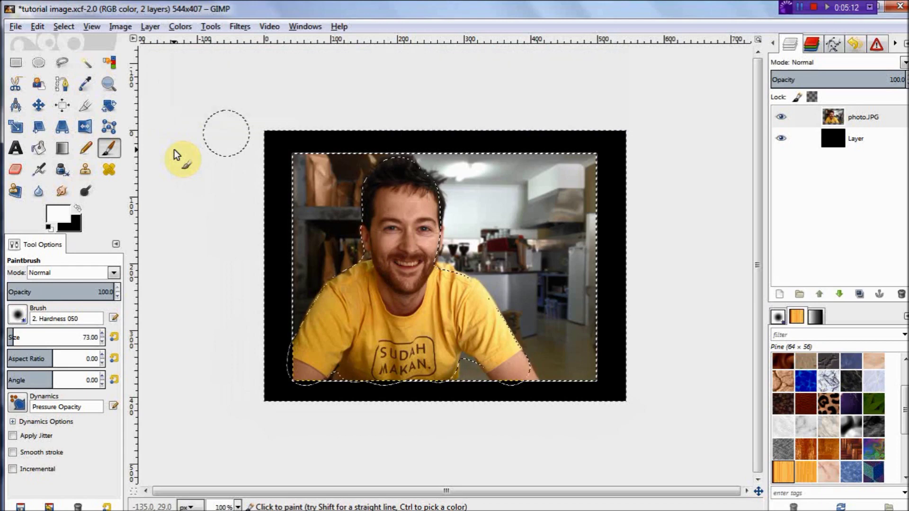
key("ctrl+f")
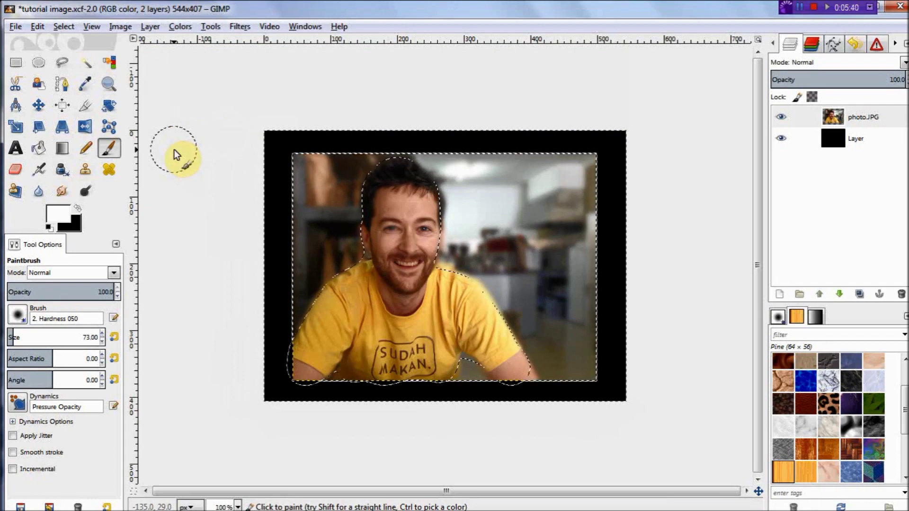
key("ctrl+shift+e")
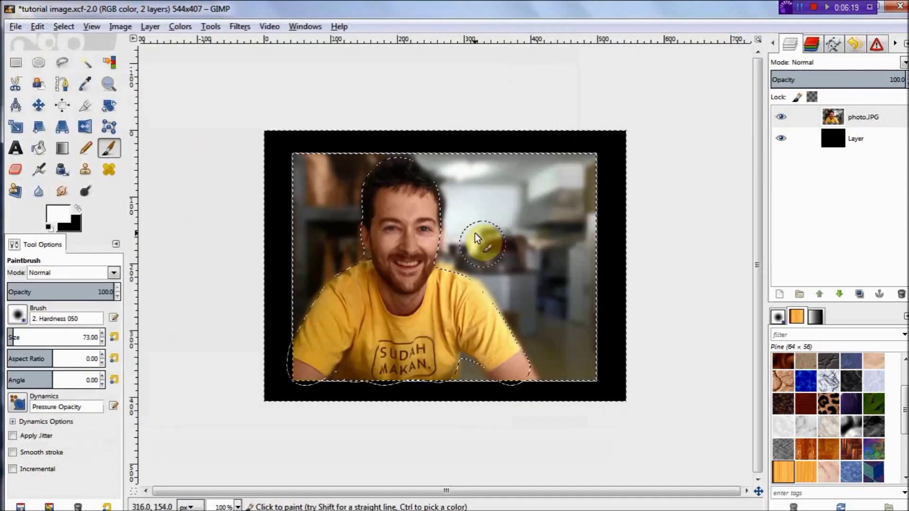
Step: Revert the image to [Base Image] in Undo History and open Edit > Preferences
left_click(854, 46)
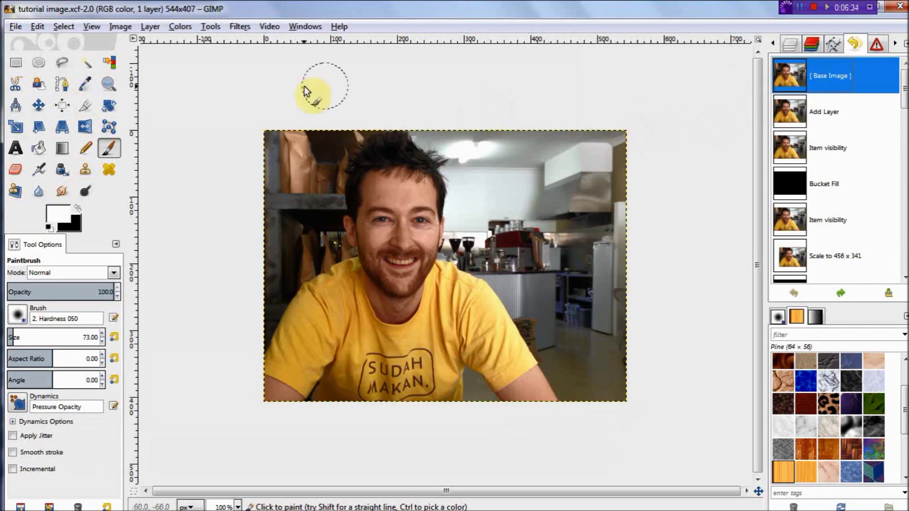
left_click(38, 26)
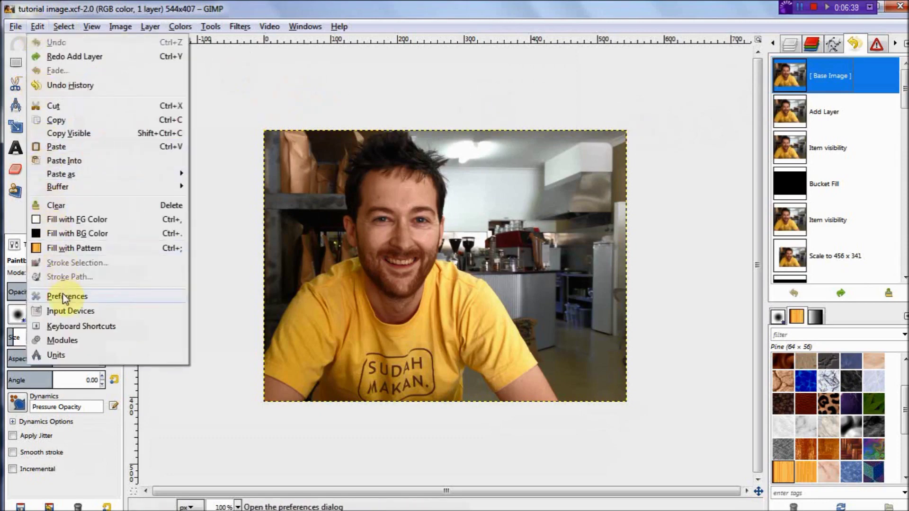
left_click(67, 296)
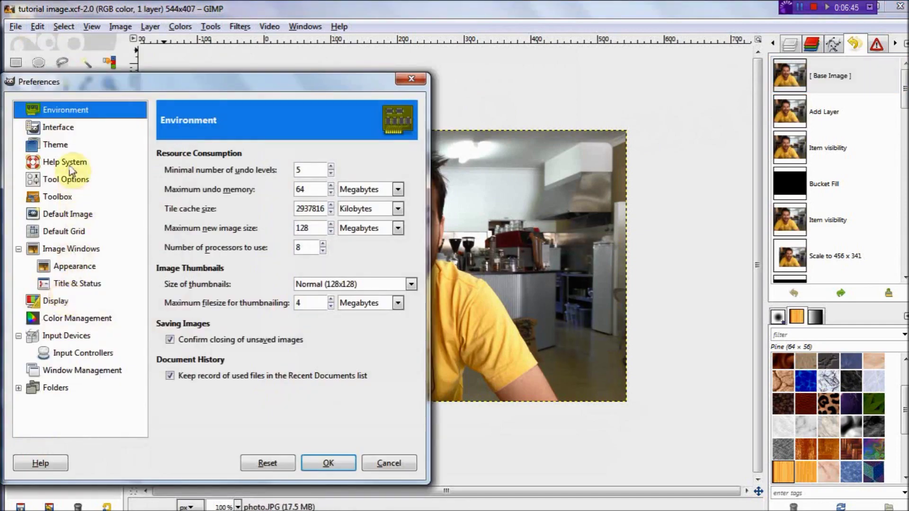
Step: Enable 'Use dynamic keyboard shortcuts' in the Interface preferences and confirm with OK
left_click(62, 128)
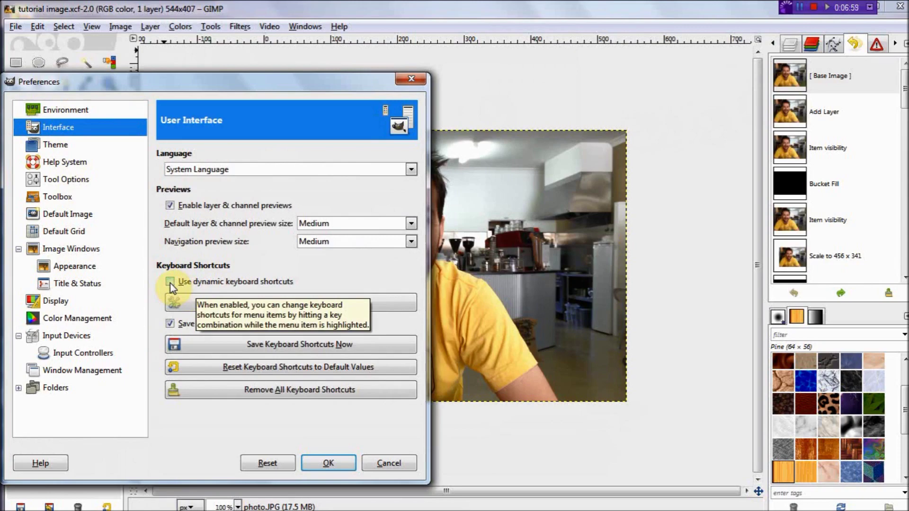
left_click(170, 282)
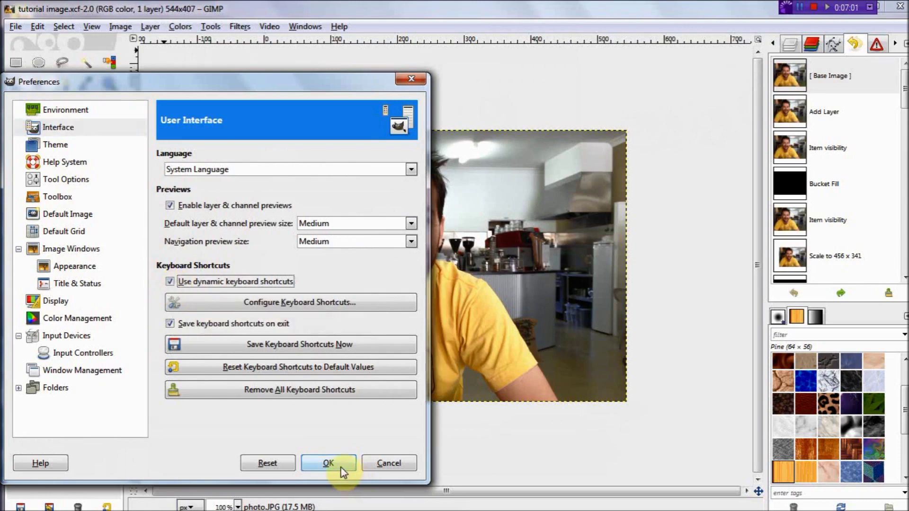
left_click(340, 467)
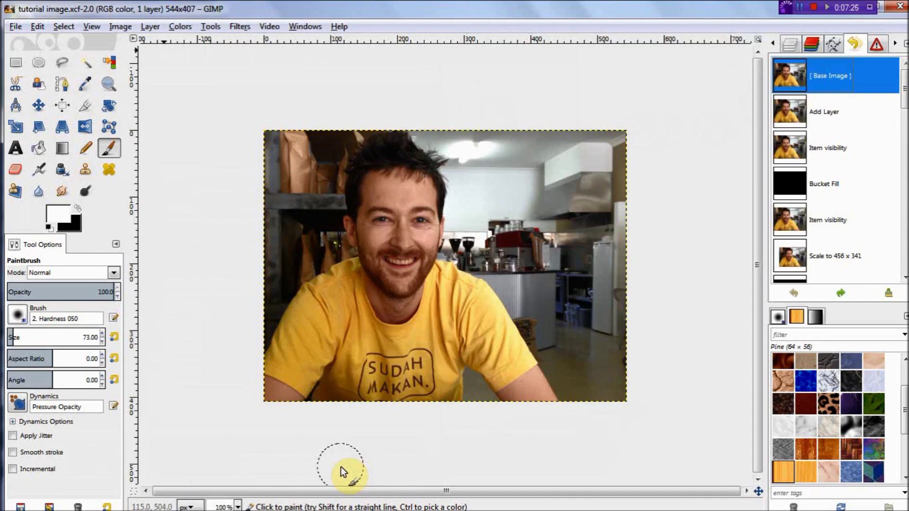
Step: Assign Shift+Ctrl+Alt+B to Filters > Blur > Blur and dismiss the menu
left_click(240, 26)
mouse_move(284, 104)
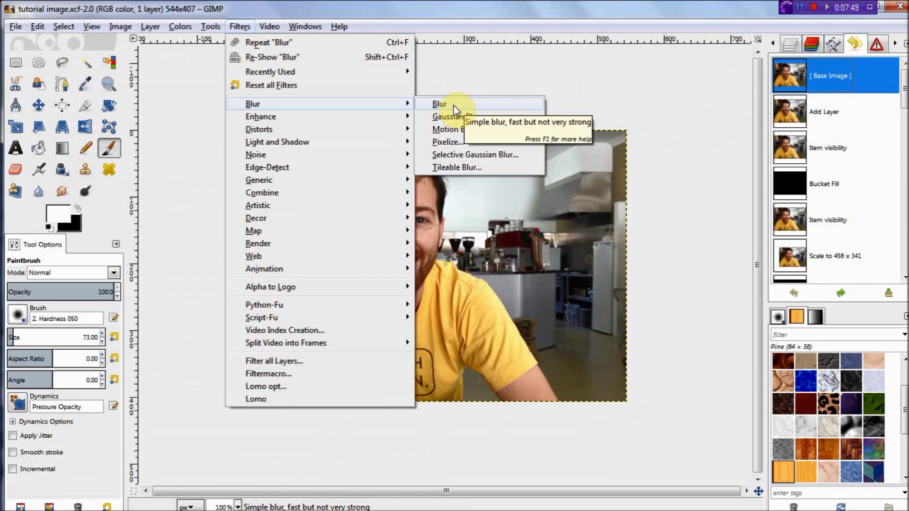
key("shift+ctrl+alt+b")
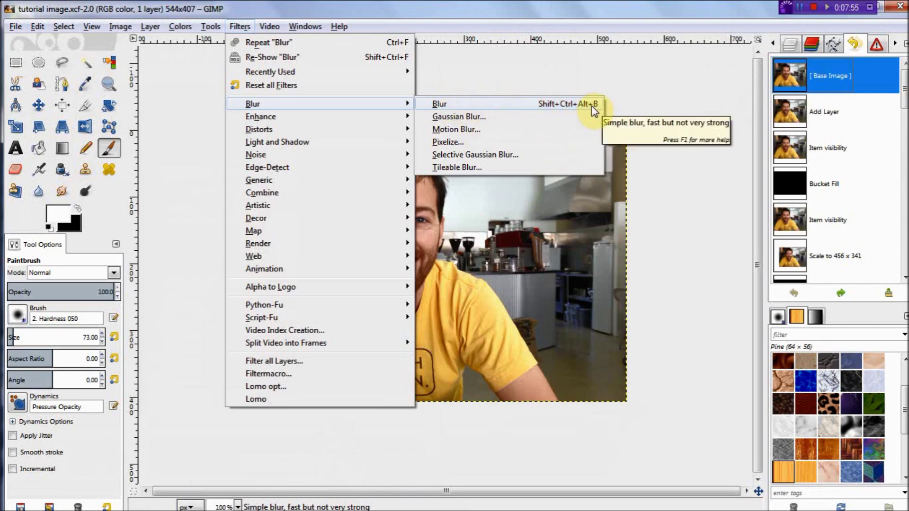
left_click(658, 208)
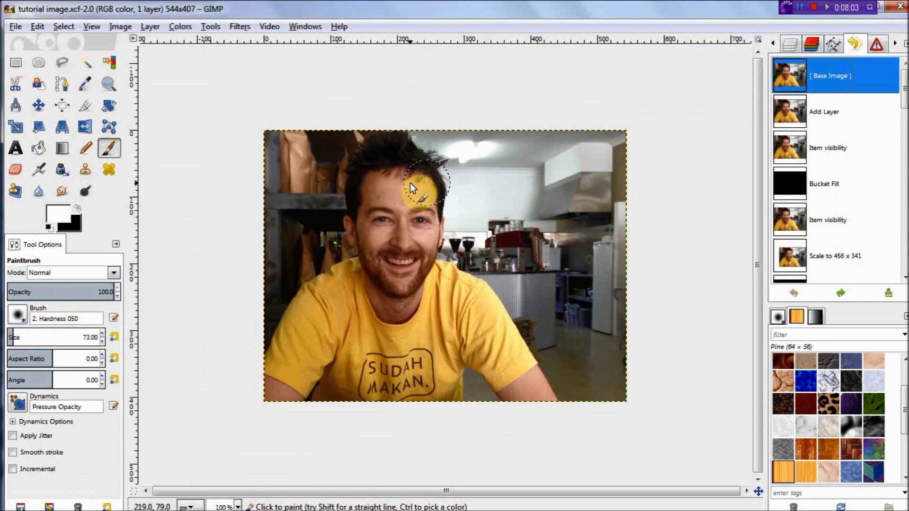
Step: Reapply the last Blur filter with Ctrl+F to stack more blur passes on the photo
key("ctrl+f")
key("ctrl+f")
key("ctrl+f")
key("ctrl+f")
key("ctrl+f")
key("ctrl+f")
key("ctrl+f")
key("ctrl+f")
key("ctrl+f")
key("ctrl+f")
key("ctrl+f")
key("ctrl+f")
key("ctrl+f")
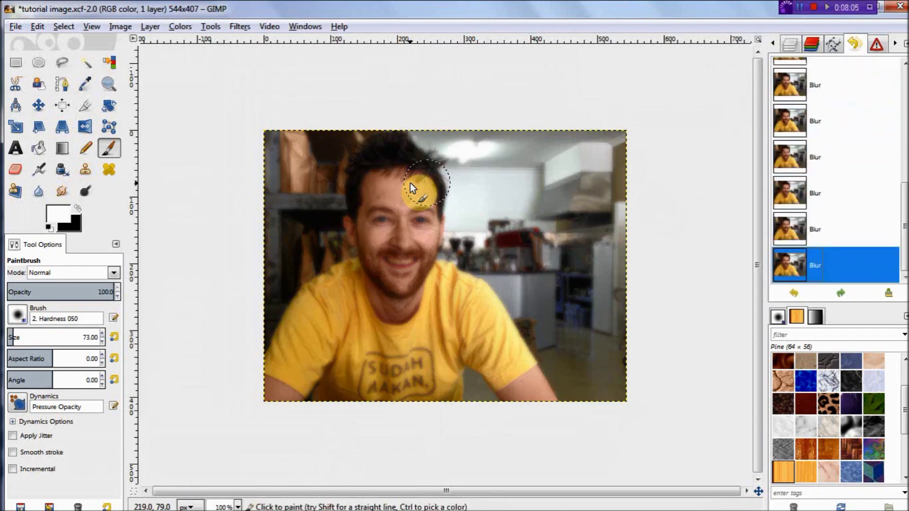